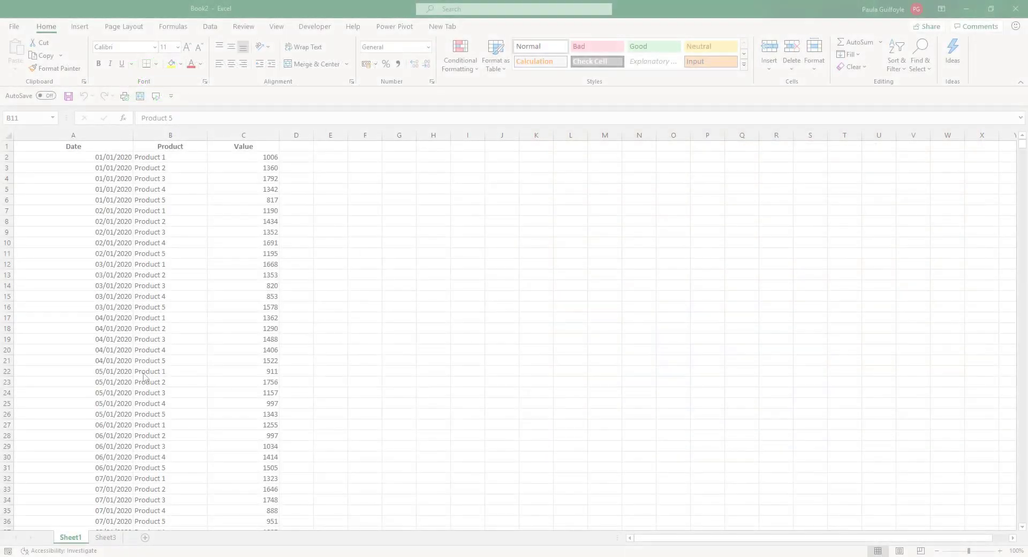
Create a PivotChart with its PivotTable on a new worksheet from the Date, Product and Value data in Sheet1
left_click(77, 204)
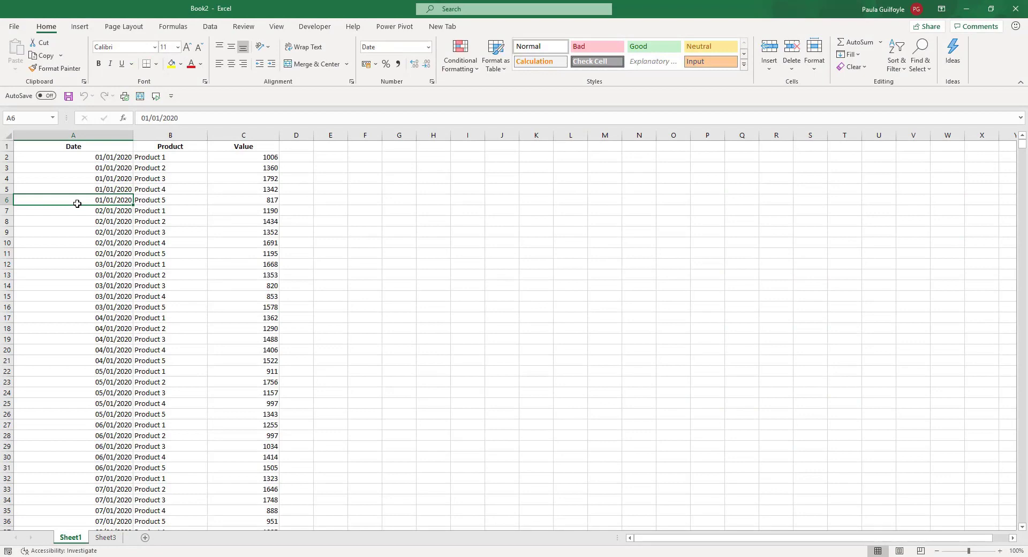
key("ctrl+Down")
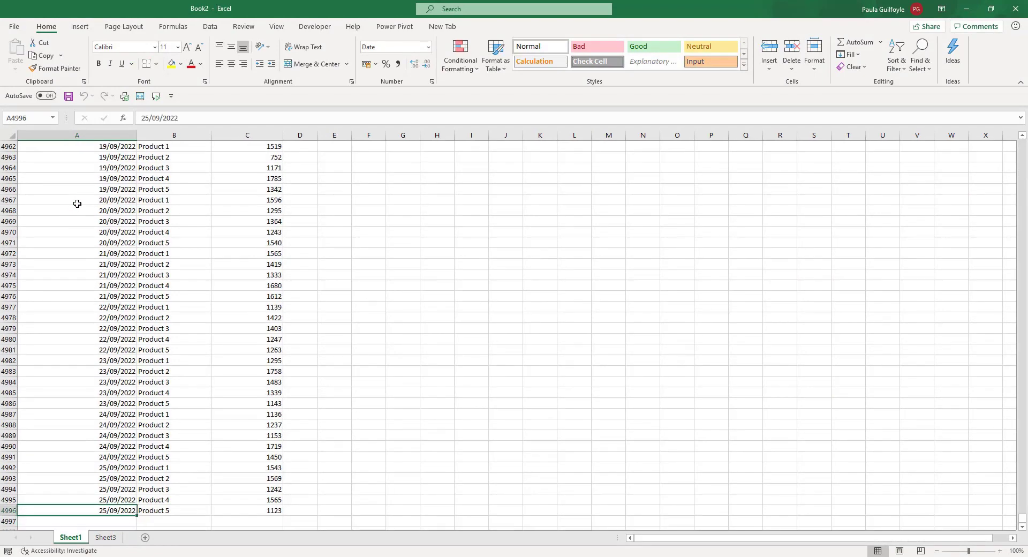
key("ctrl+Up")
left_click(92, 178)
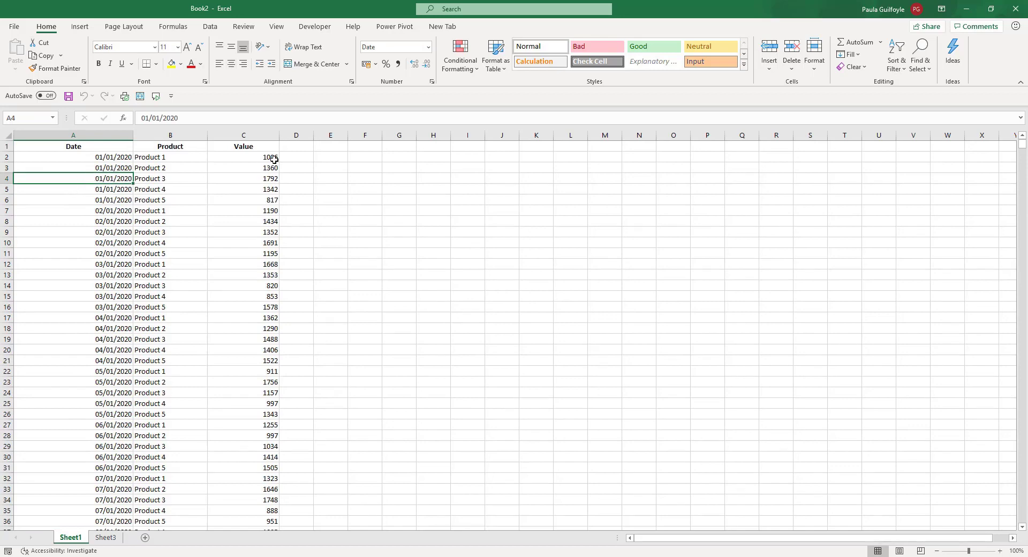
left_click(79, 27)
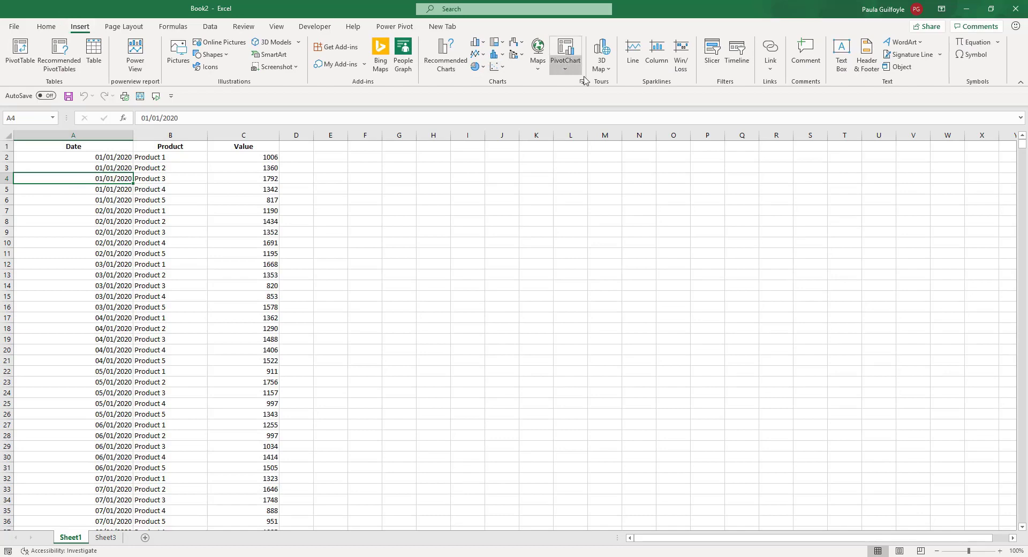
left_click(567, 68)
left_click(573, 98)
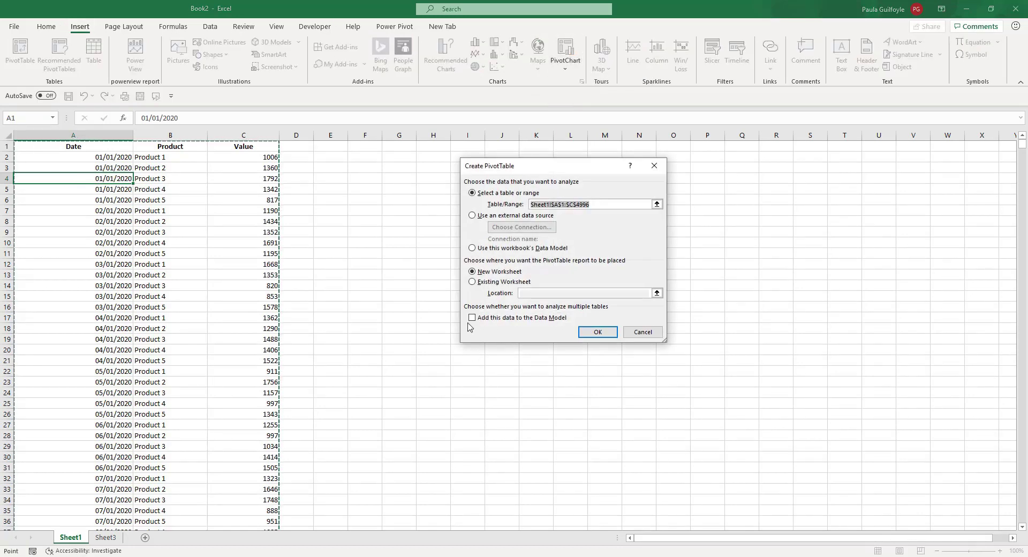
left_click(598, 332)
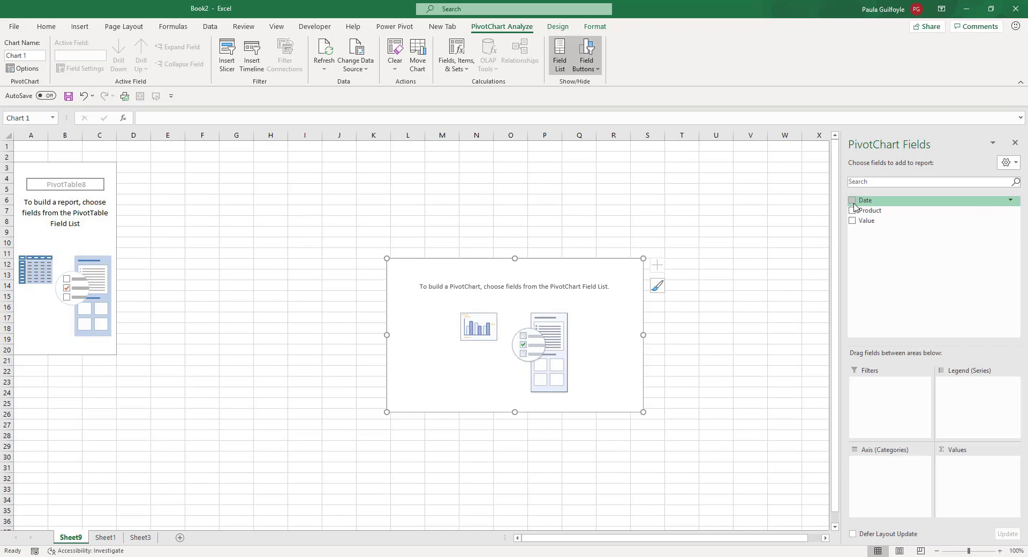
Add the Value and Date fields to the PivotChart and enlarge the chart so it starts beside the PivotTable
left_click(852, 221)
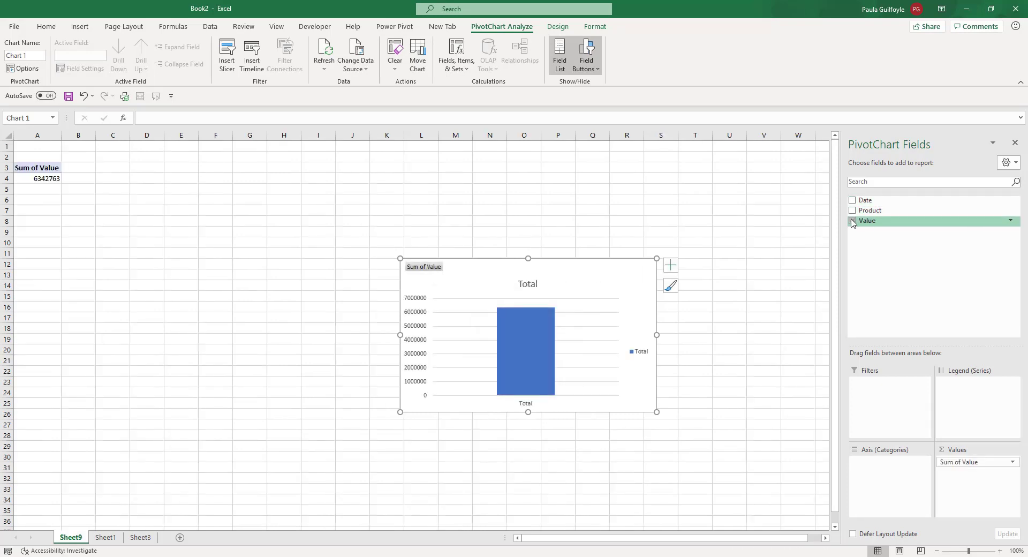
left_click(852, 200)
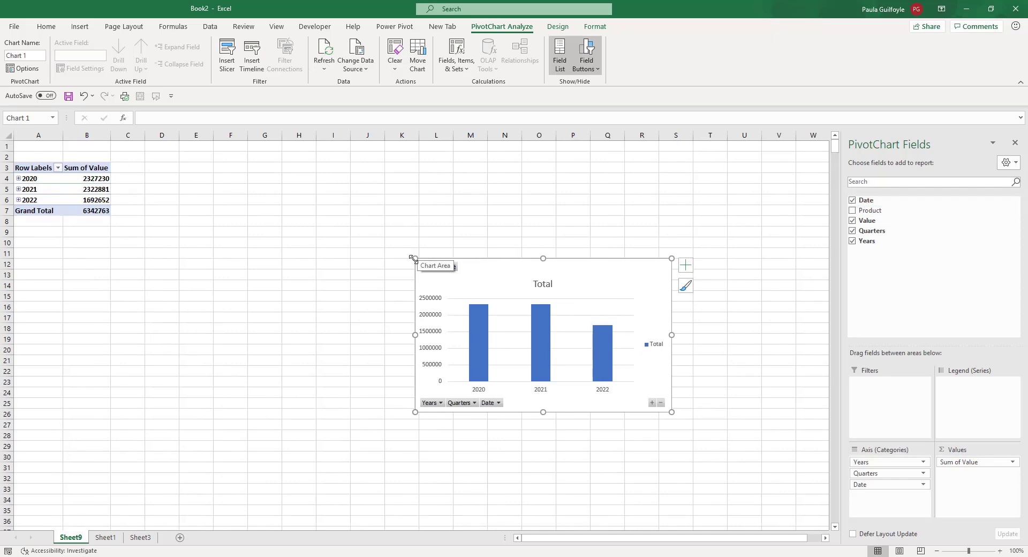
left_click_drag(415, 258, 160, 180)
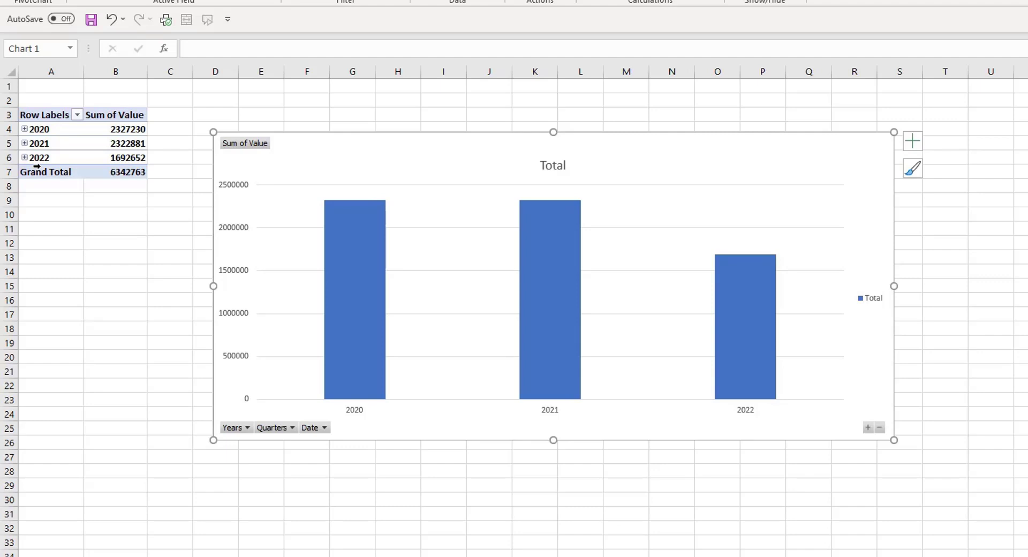
Expand 2020 and its Qtr1 in the PivotTable to view the quarterly and monthly breakdown, and collapse both again
left_click(25, 129)
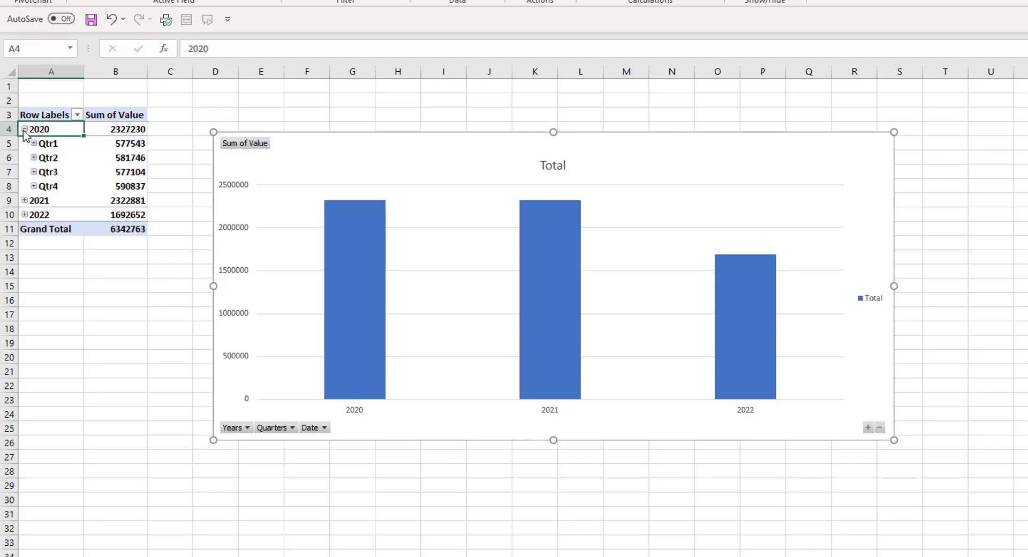
left_click(34, 143)
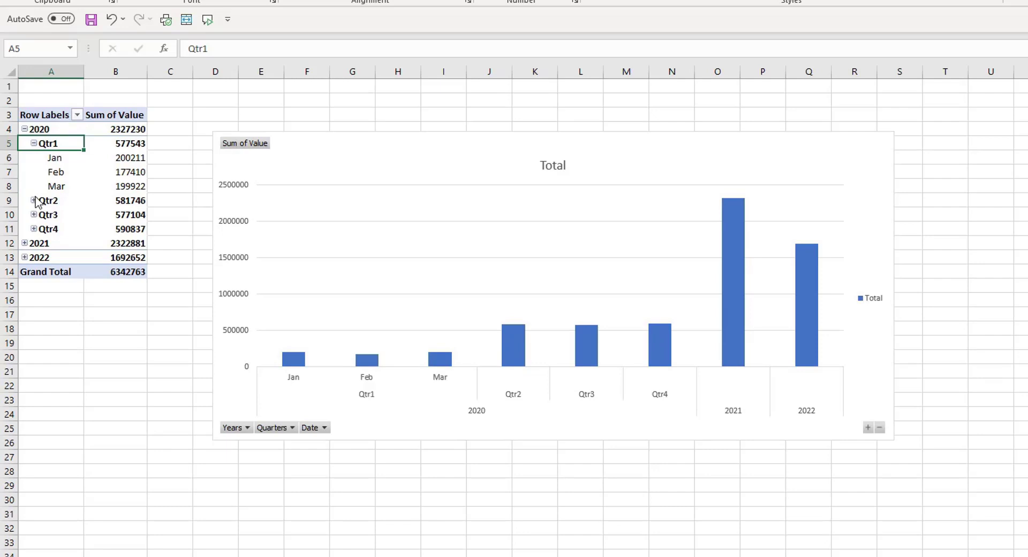
left_click(32, 144)
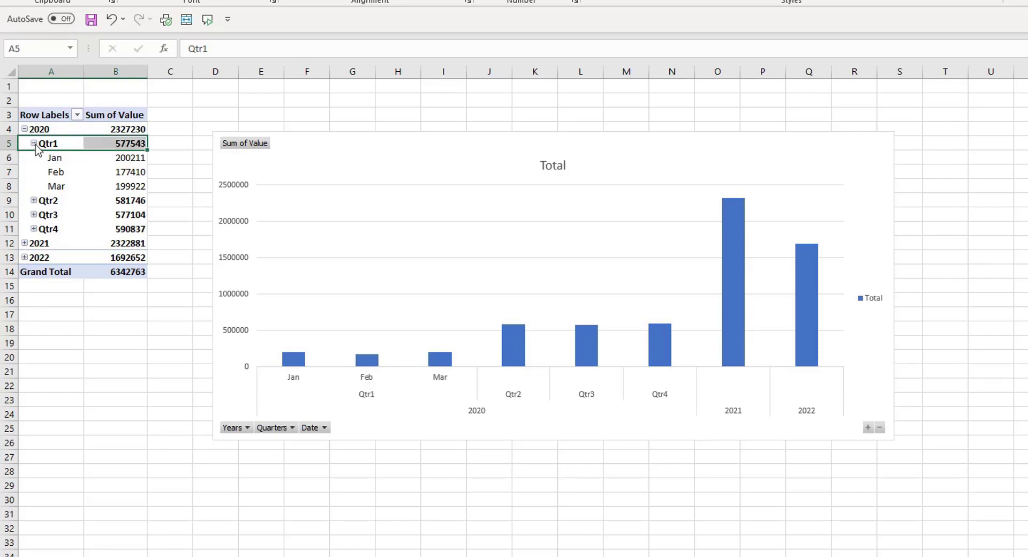
left_click(34, 144)
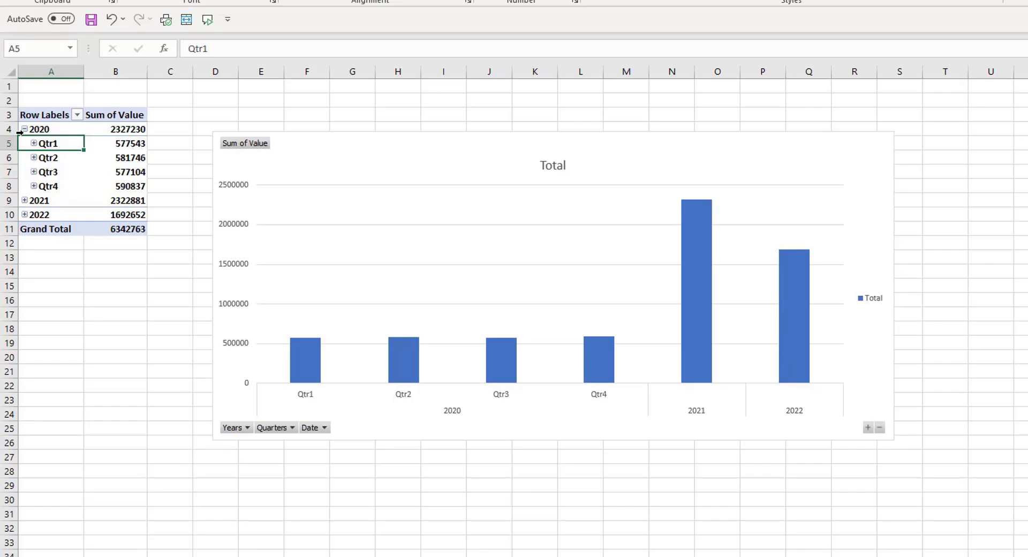
left_click(24, 130)
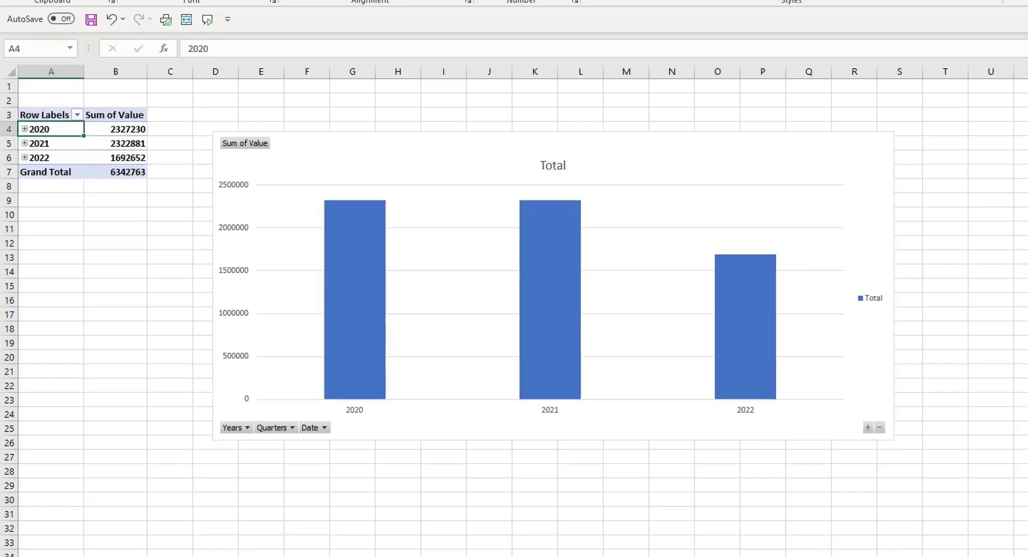
Search the PivotChart field list for "piv" and for "pro", and clear the search
mouse_move(1010, 556)
left_mouse_down()
mouse_move(1005, 479)
mouse_move(1027, 478)
left_mouse_up()
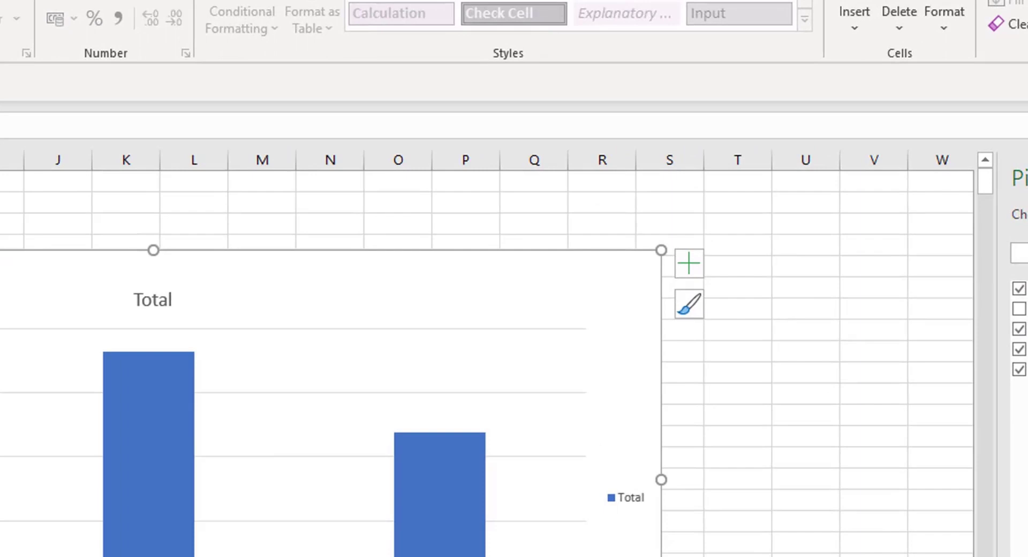
type("pi")
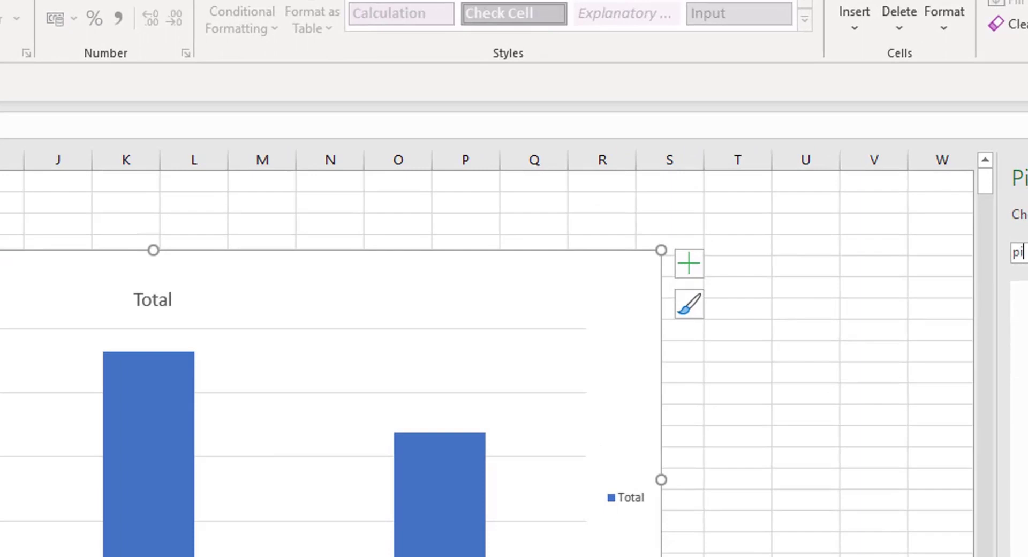
type("v")
key("BackSpace")
key("BackSpace")
key("BackSpace")
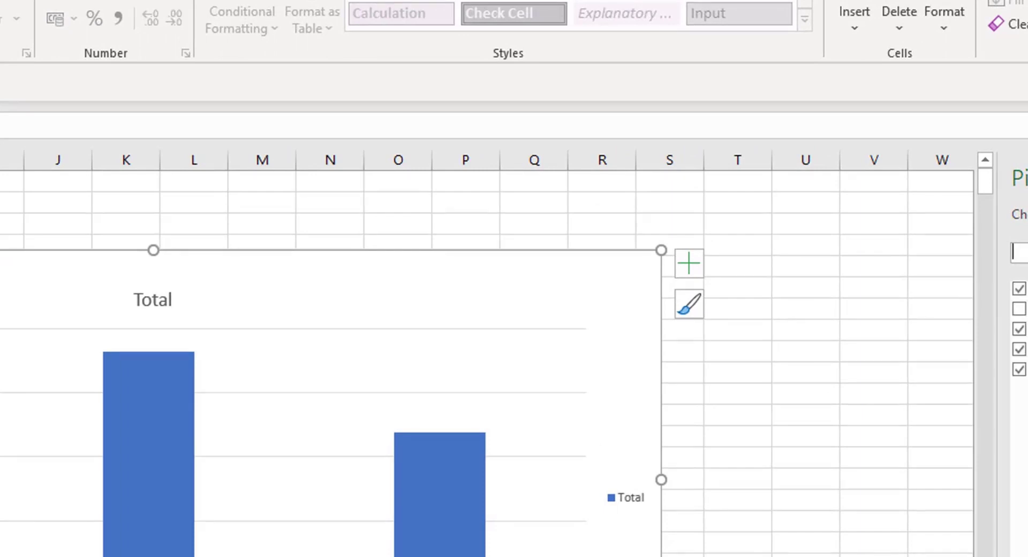
type("pro")
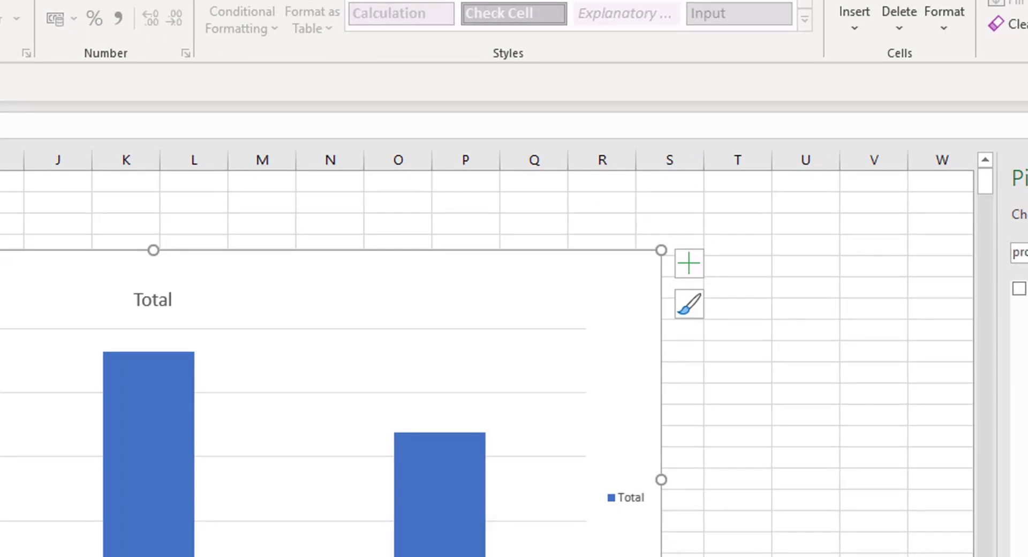
key("BackSpace")
key("BackSpace")
key("BackSpace")
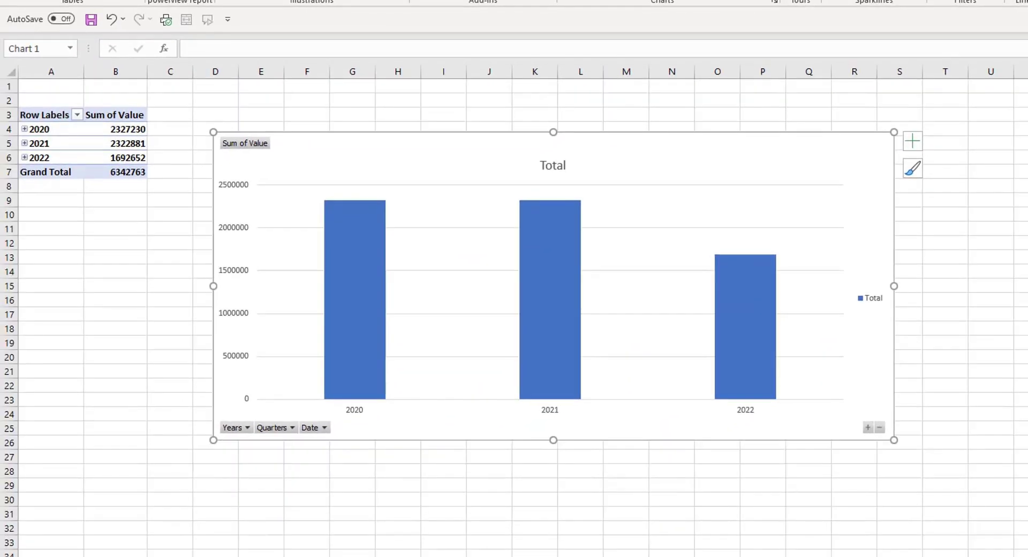
Insert a slicer for the Product field and move it into the empty cells beyond the chart, around columns T and U
left_click(975, 2)
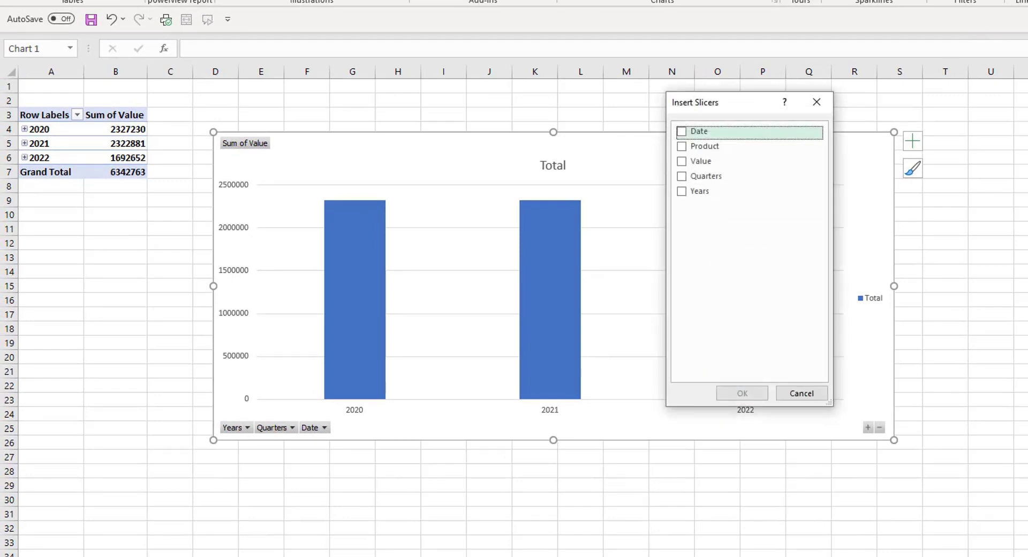
left_click(725, 150)
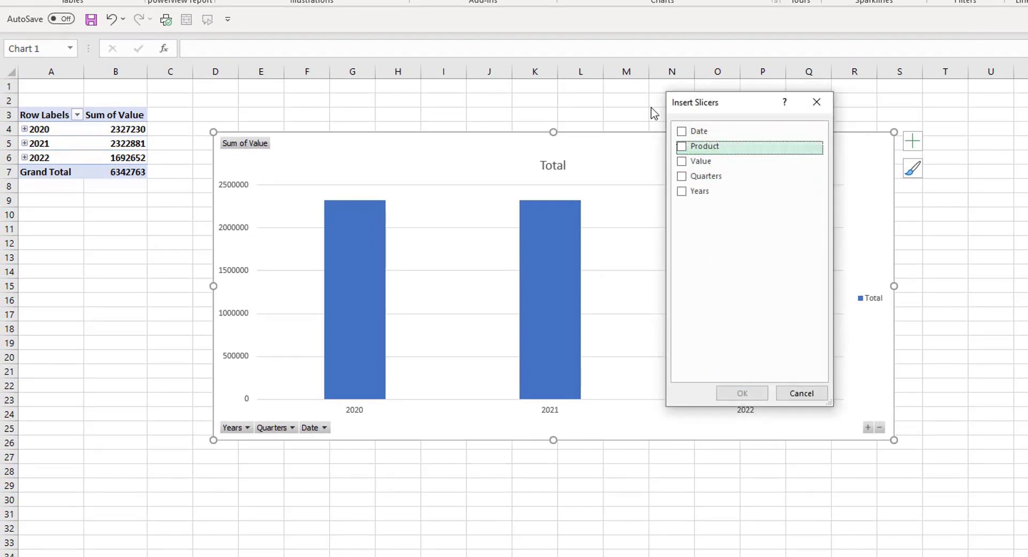
left_click(682, 148)
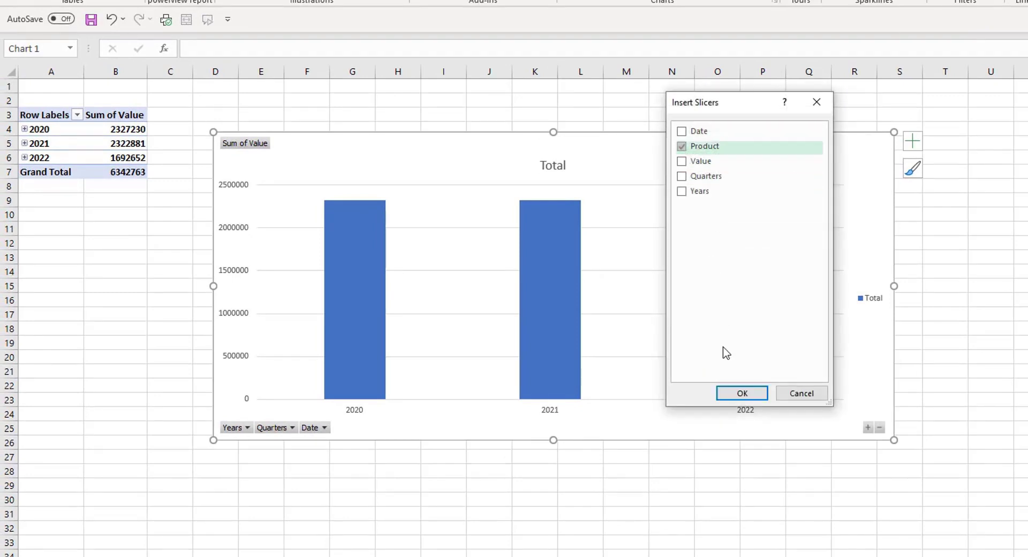
left_click(742, 394)
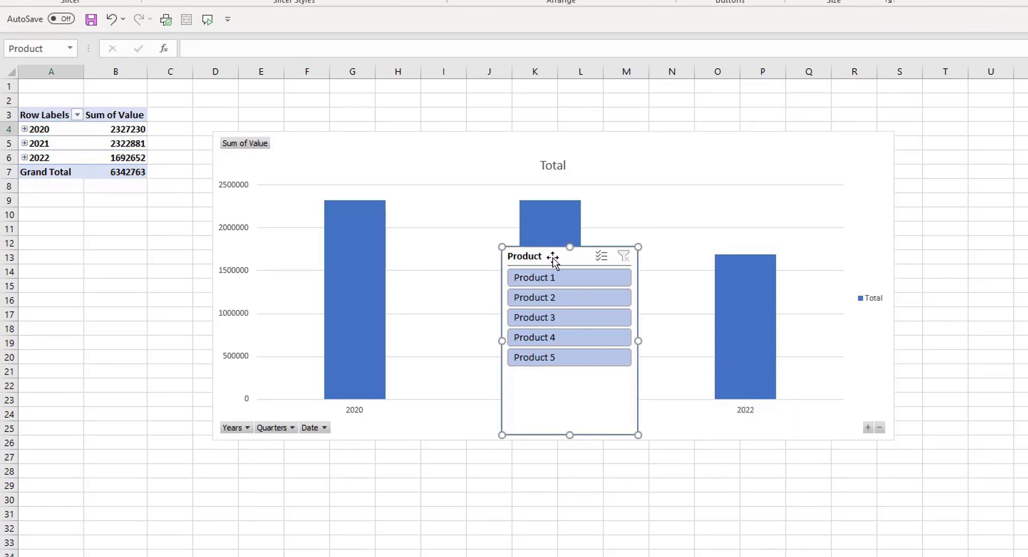
left_click_drag(553, 257, 982, 114)
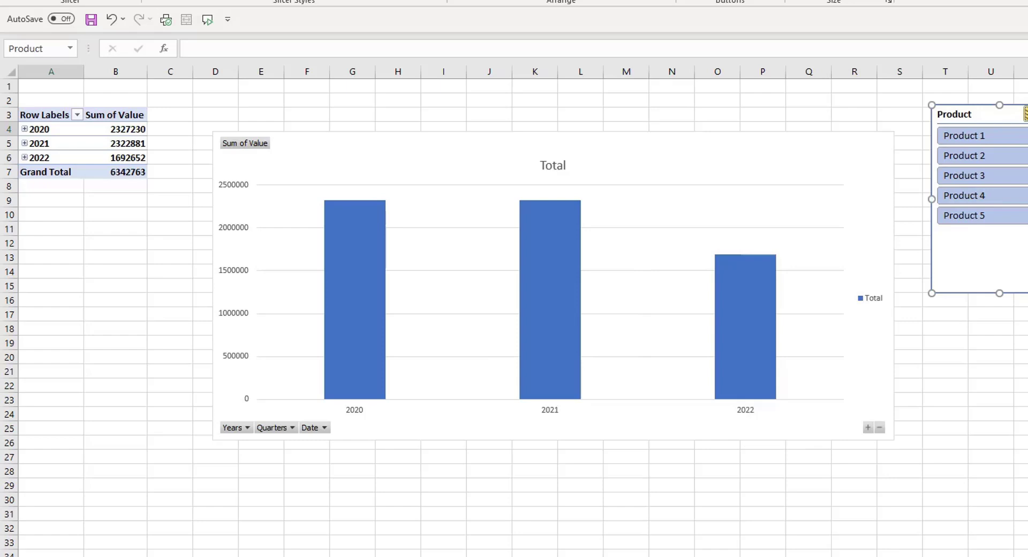
Try several Product slicer selections, including Product 2 alone and Products 1 to 3, and end with all five products selected
left_click(997, 138, "ctrl")
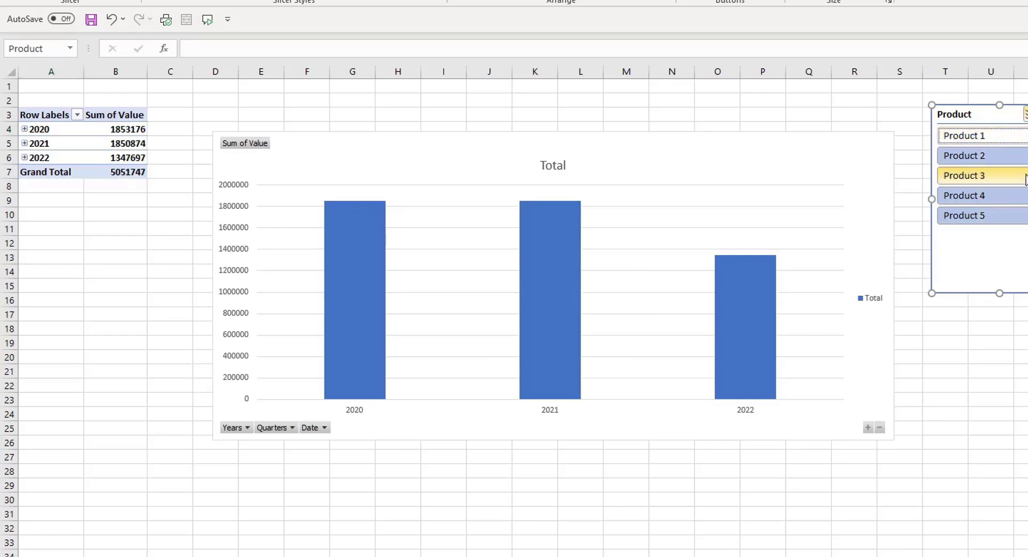
left_click(1023, 156, "ctrl")
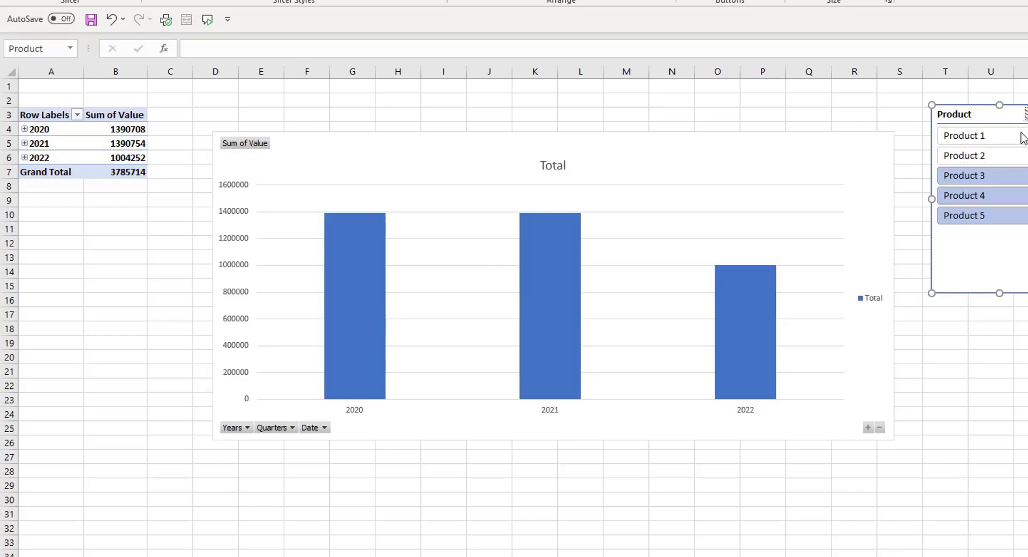
left_click(1014, 156)
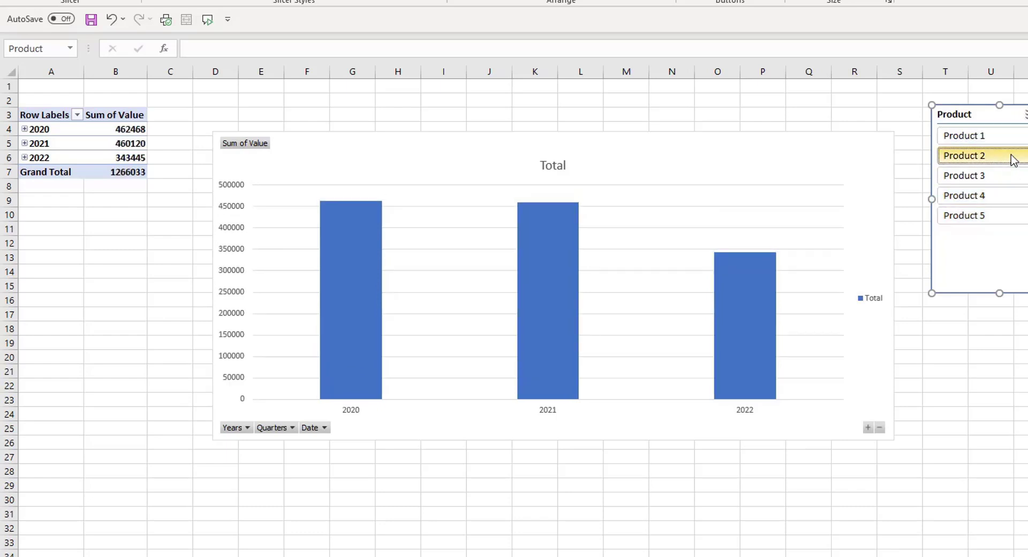
left_click(1023, 138, "ctrl")
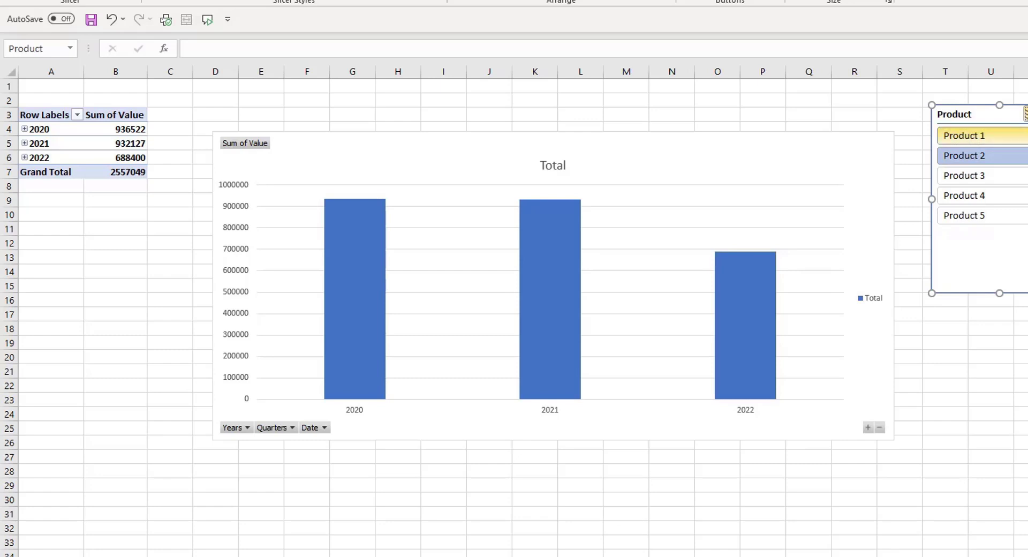
left_click(991, 176, "ctrl")
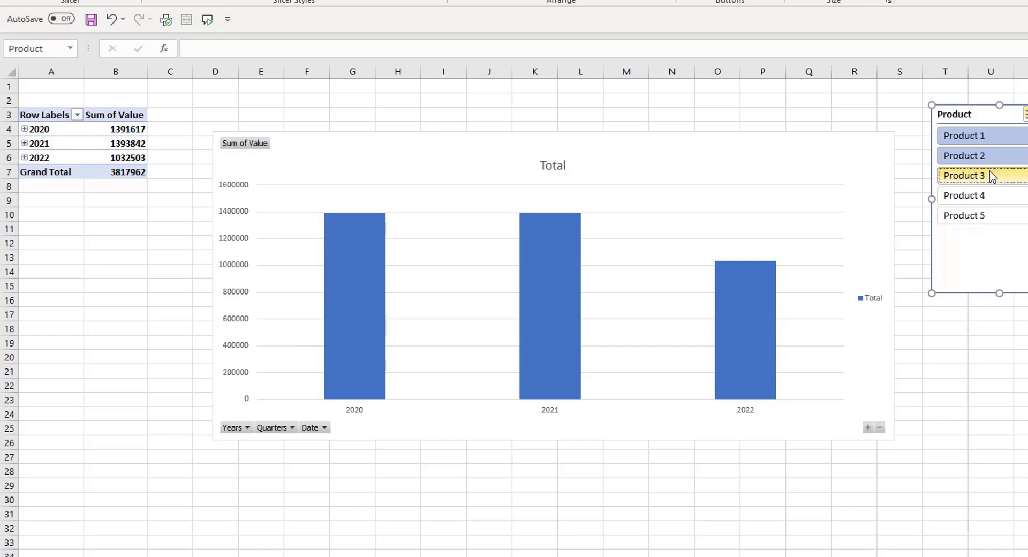
left_click(964, 216, "shift")
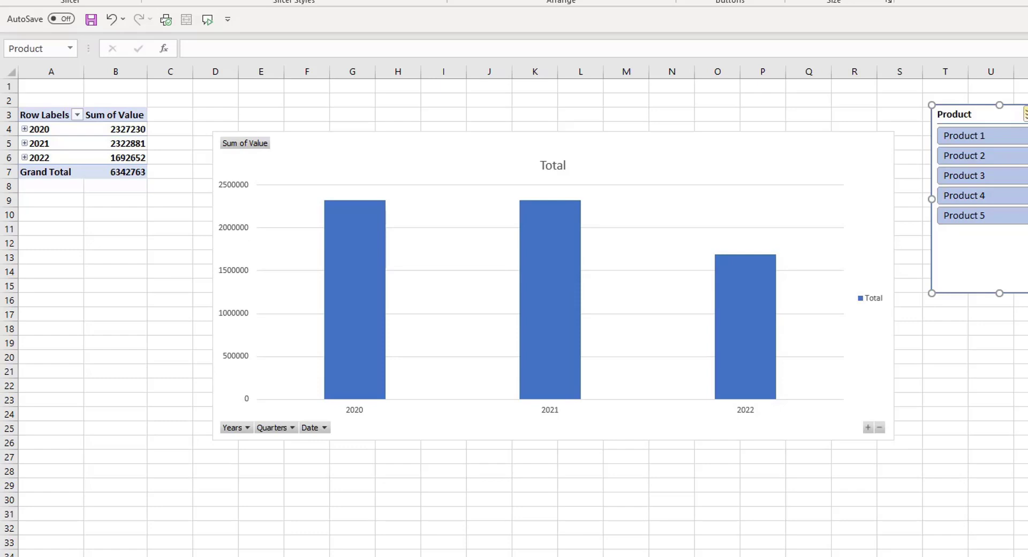
Review the PivotTable's subtotal and report layout options and apply a PivotTable style with light yellow header and total rows
left_click(34, 116)
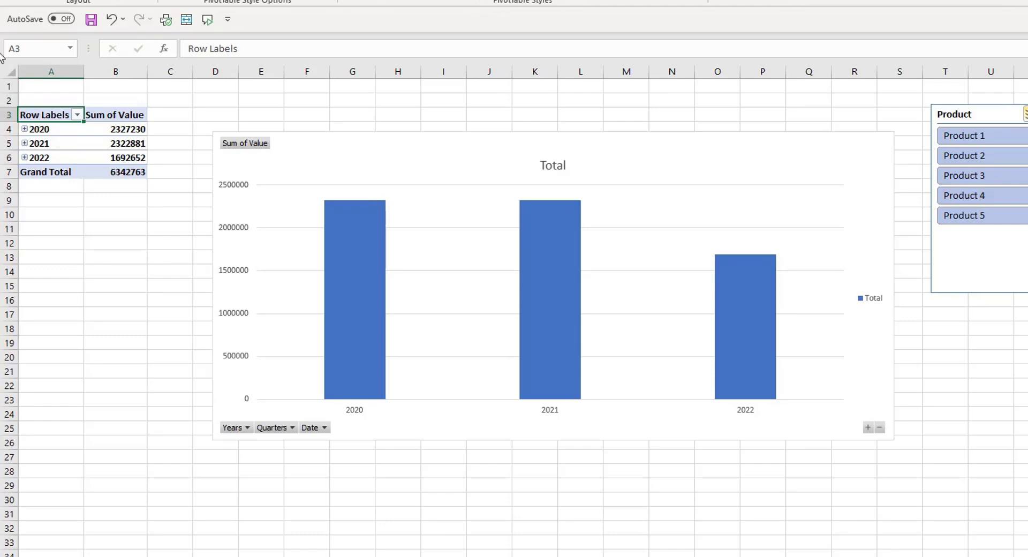
left_click(24, 0)
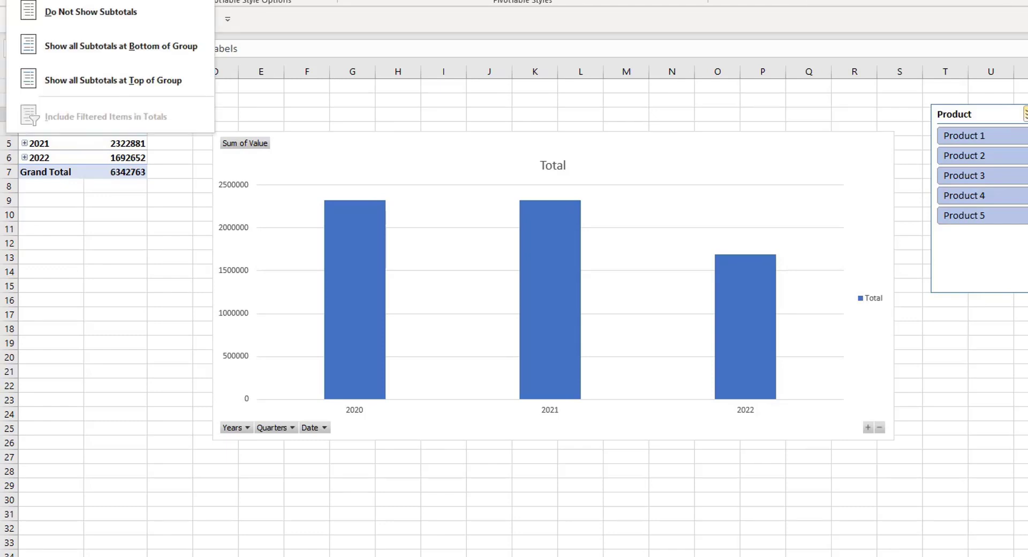
left_click(101, 0)
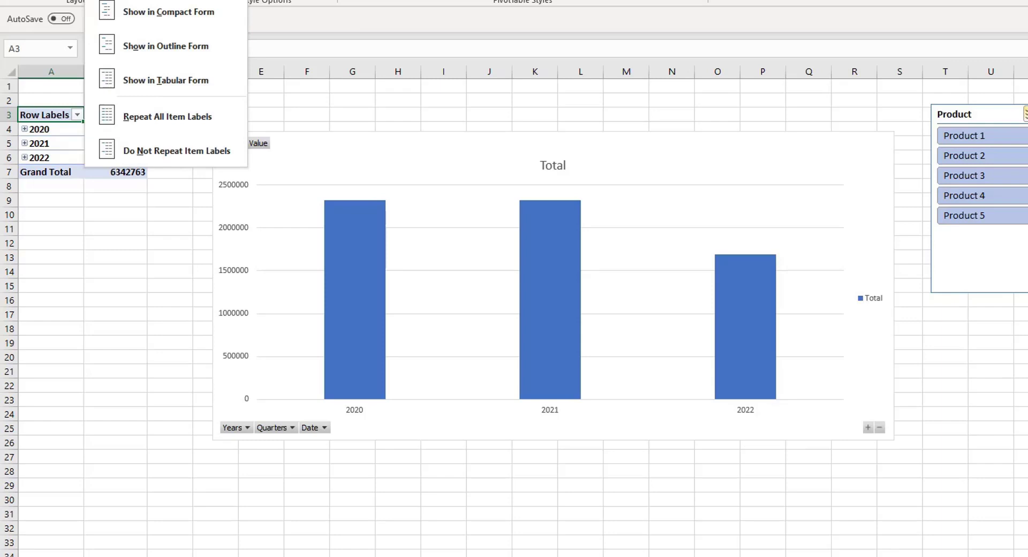
key("Escape")
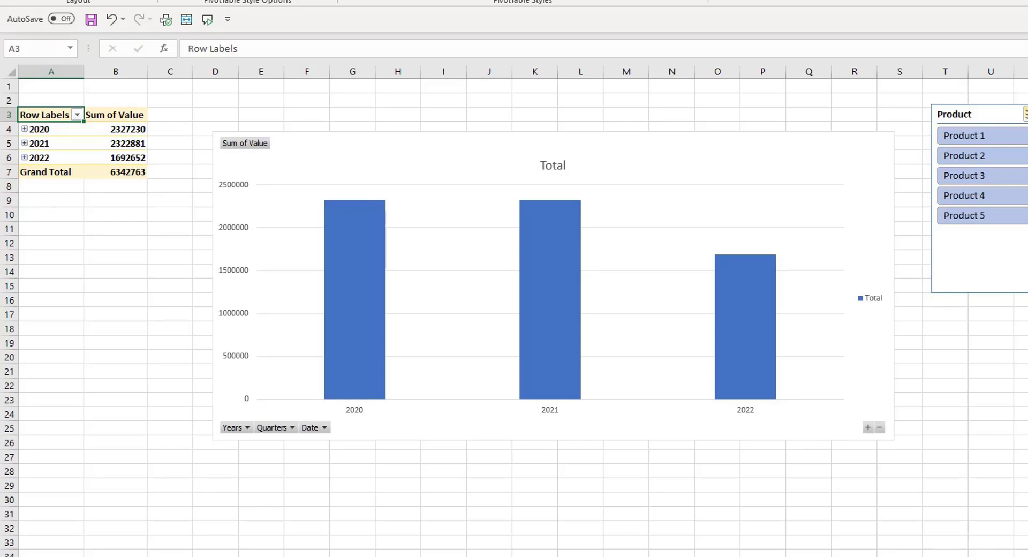
Review the data options in Excel Options and open the default PivotTable layout for editing
key("alt+f")
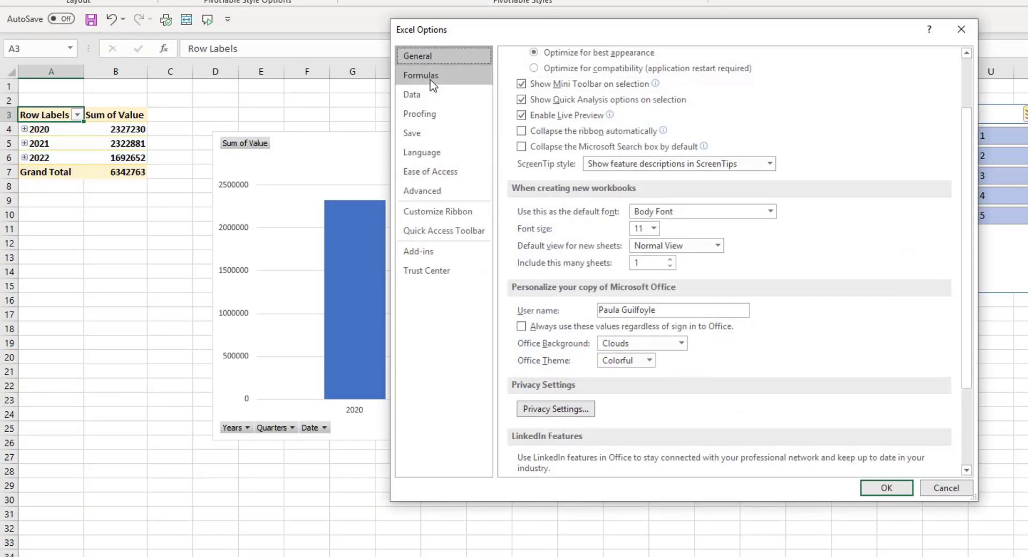
left_click(417, 96)
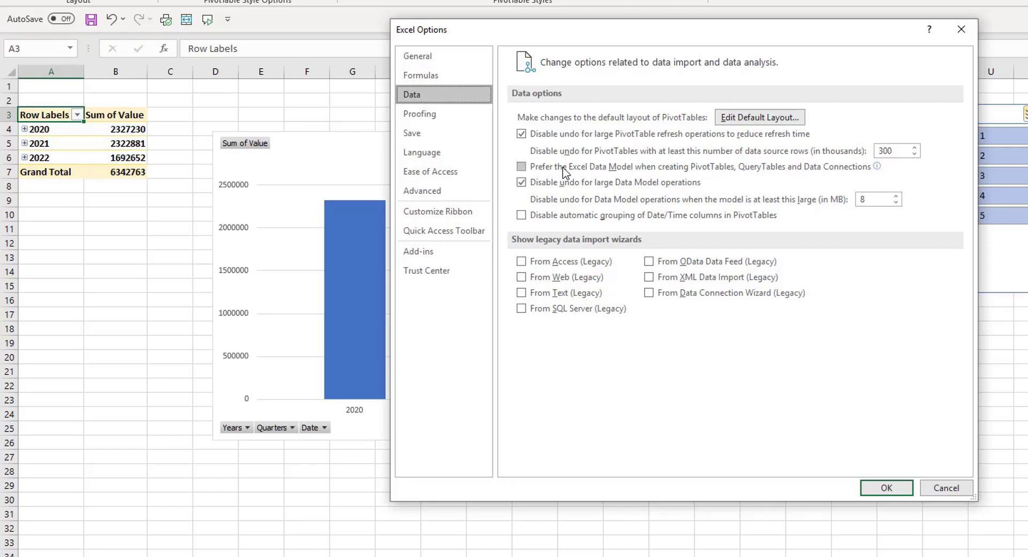
mouse_move(564, 171)
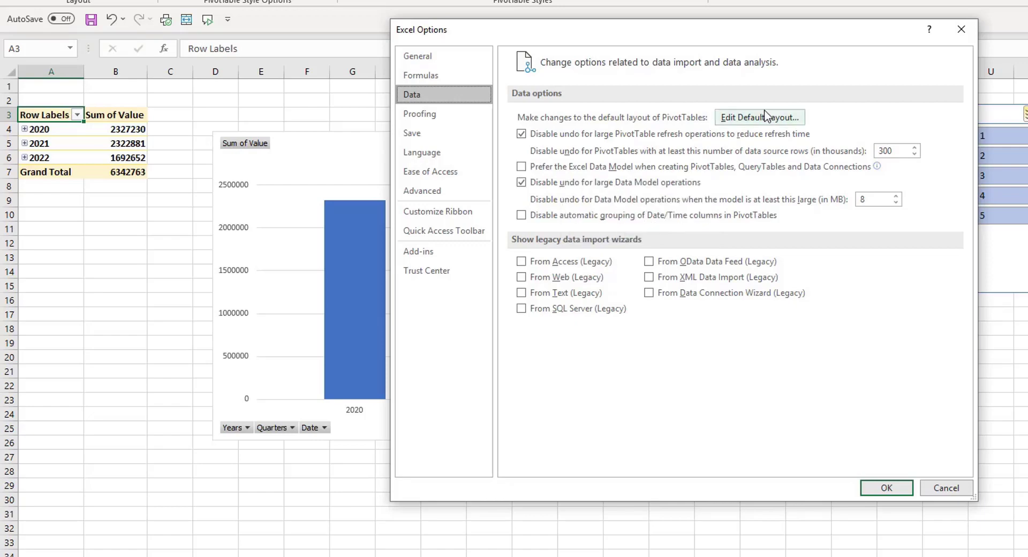
key("Return")
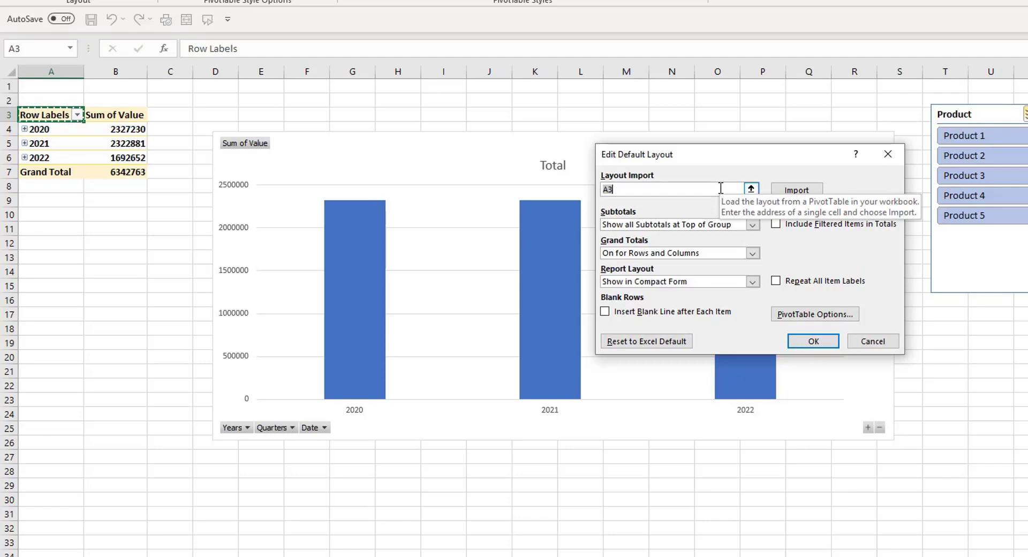
Import the layout of the PivotTable at cell A3 into the default layout settings
left_click(806, 189)
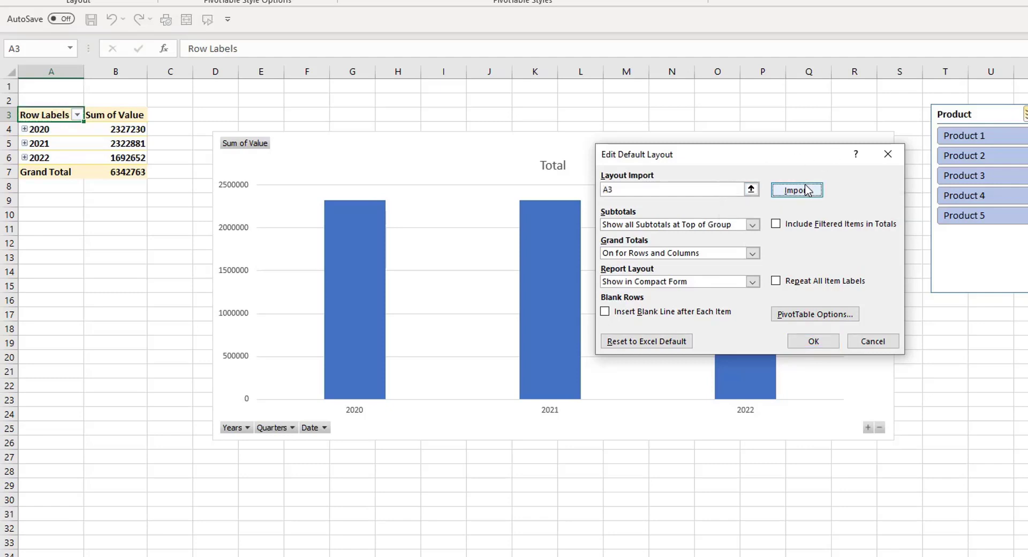
left_click(795, 193)
left_click(750, 189)
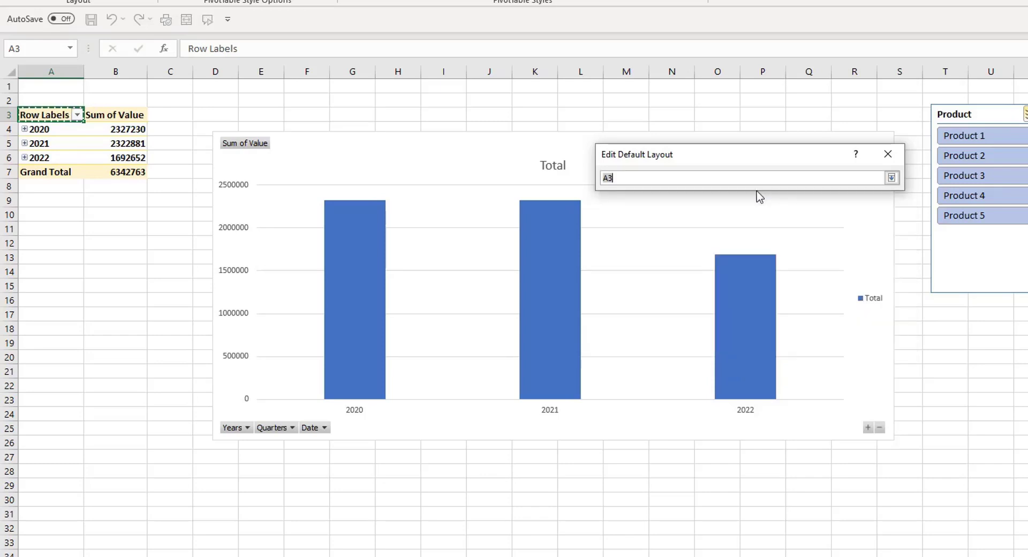
left_click(891, 178)
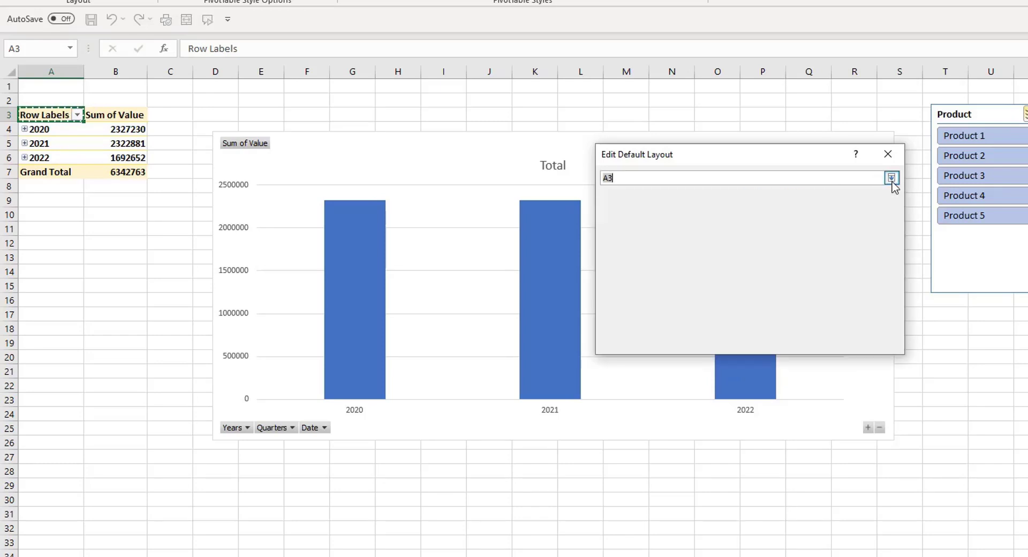
left_click(806, 194)
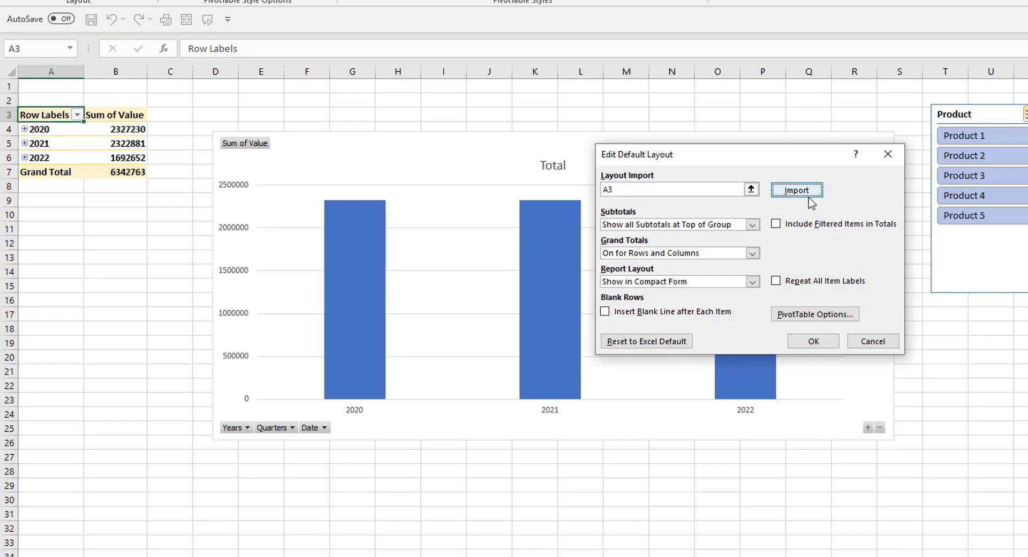
Review the layout and format options for default PivotTables, then discard the default layout edits and leave Excel Options without saving
left_click(823, 315)
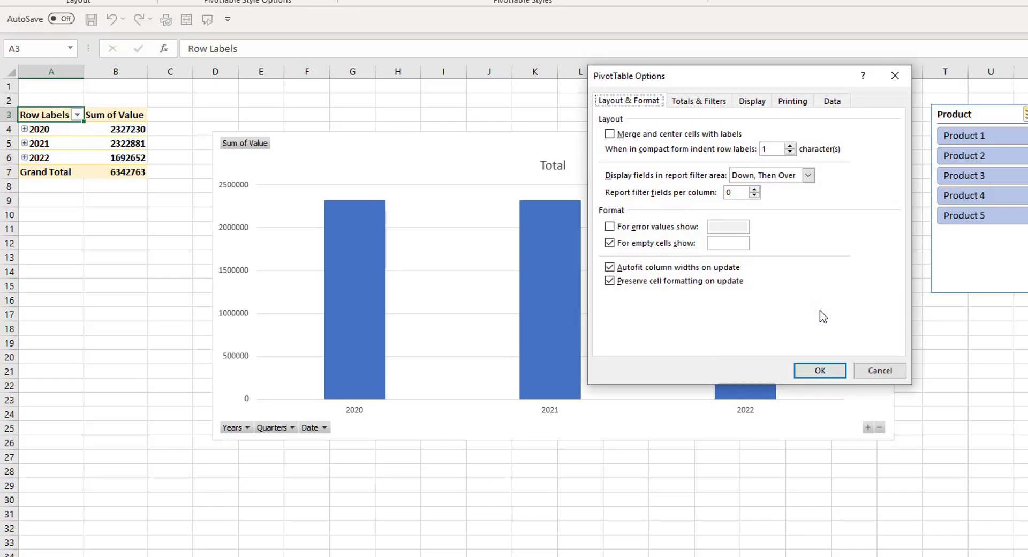
left_click(823, 370)
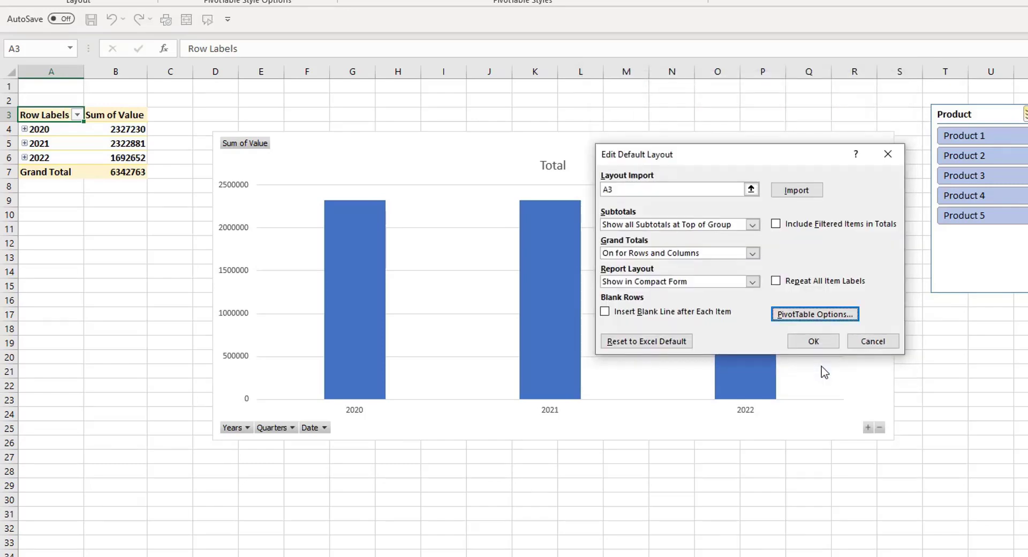
left_click(884, 343)
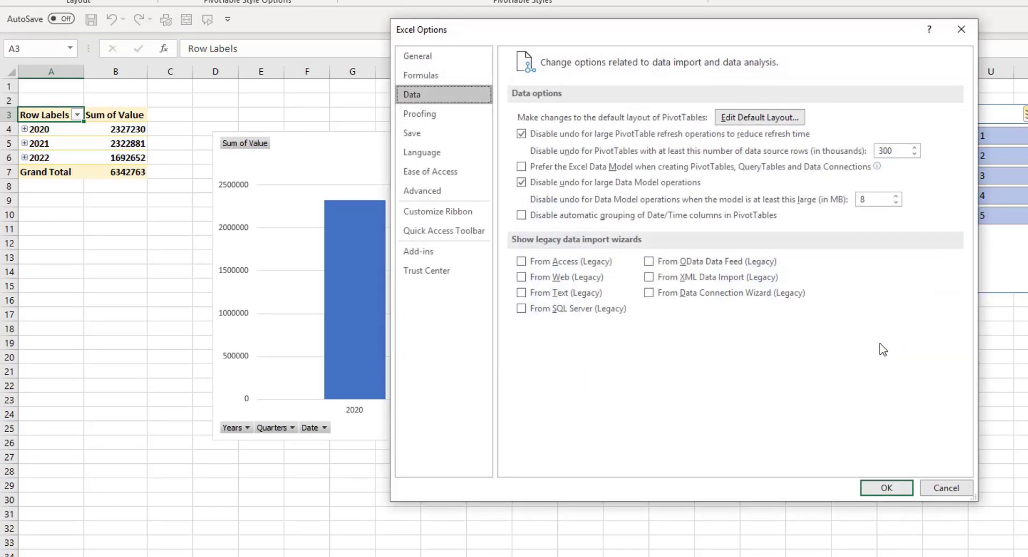
left_click(947, 489)
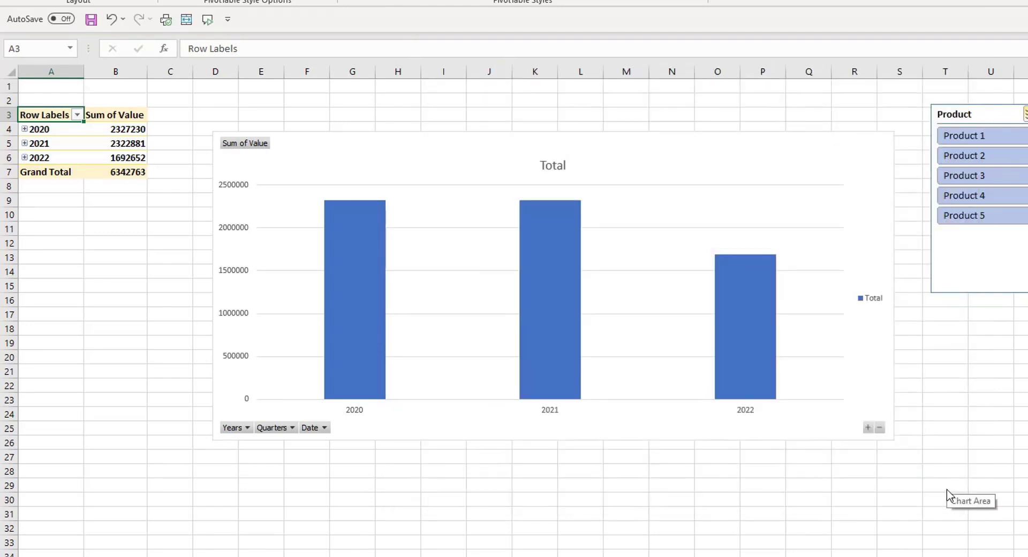